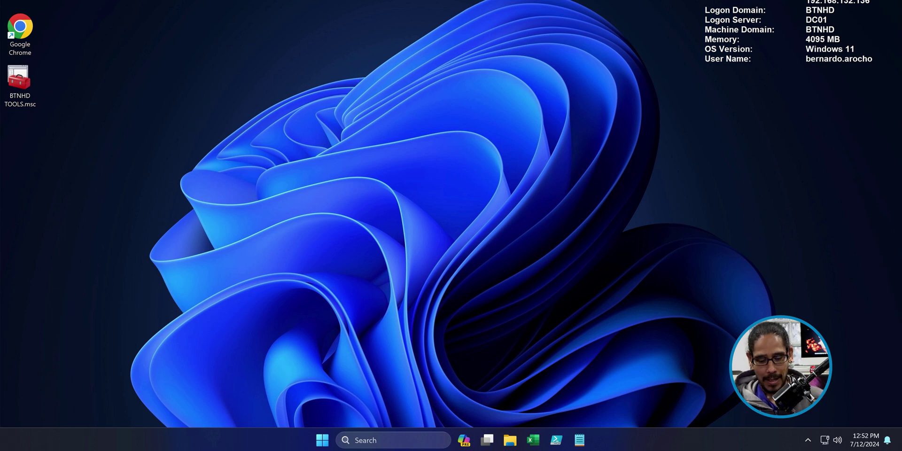
- Check the installed Windows version by running winver, and close the version window
{"action": "key", "text": "super+x"}
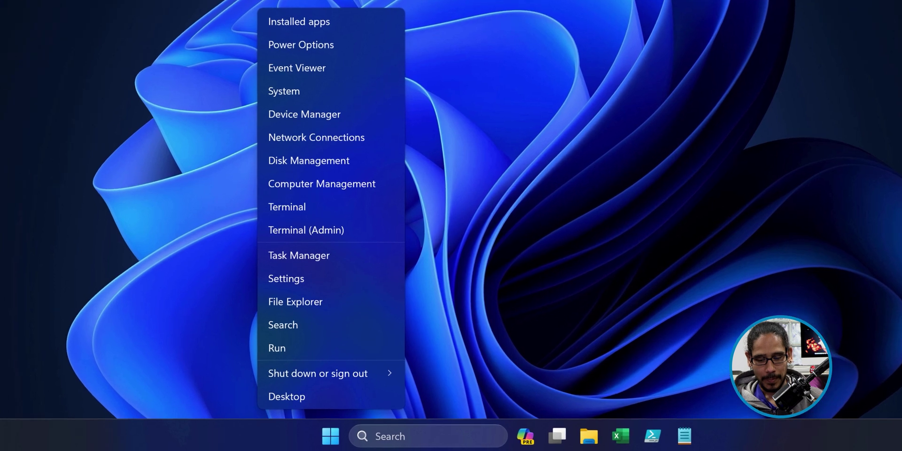
{"action": "key", "text": "r"}
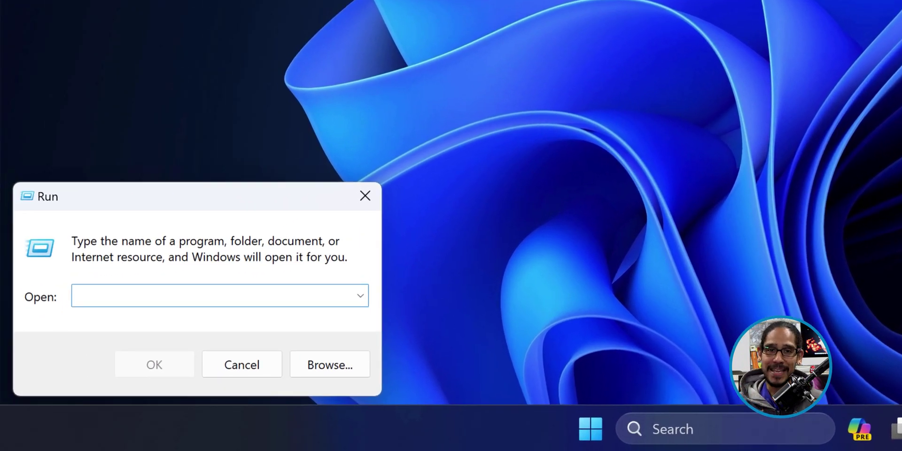
{"action": "type", "text": "winver"}
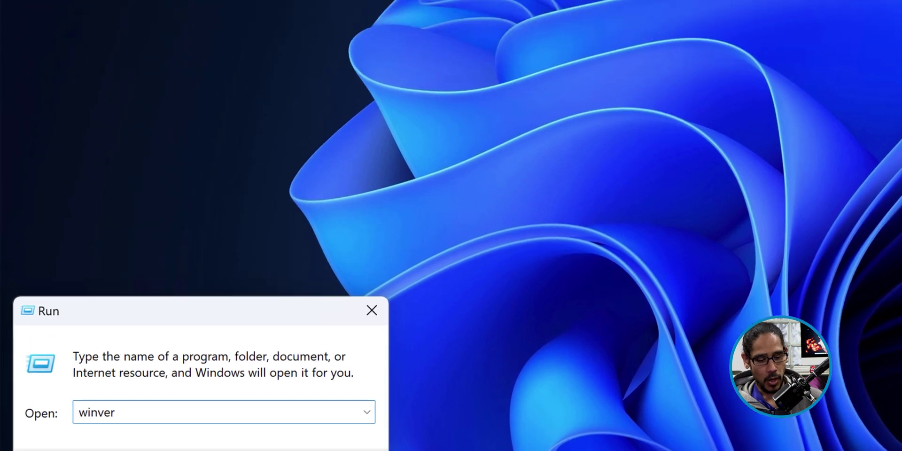
{"action": "key", "text": "Return"}
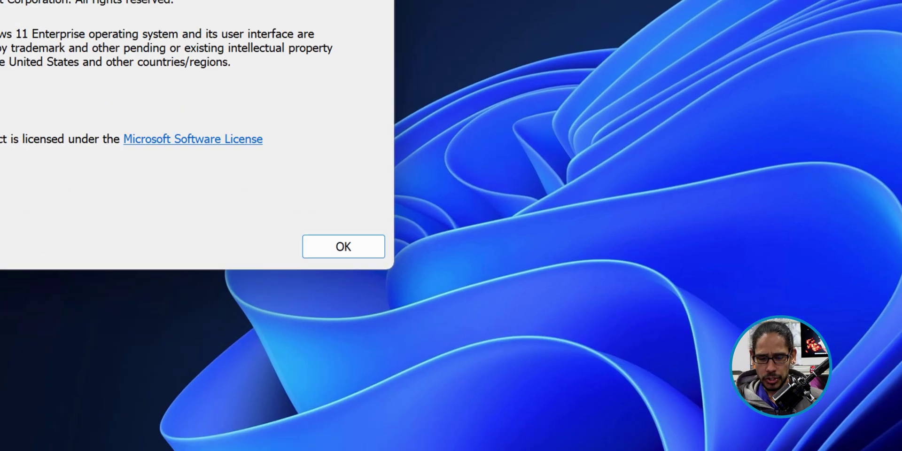
{"action": "key", "text": "Return"}
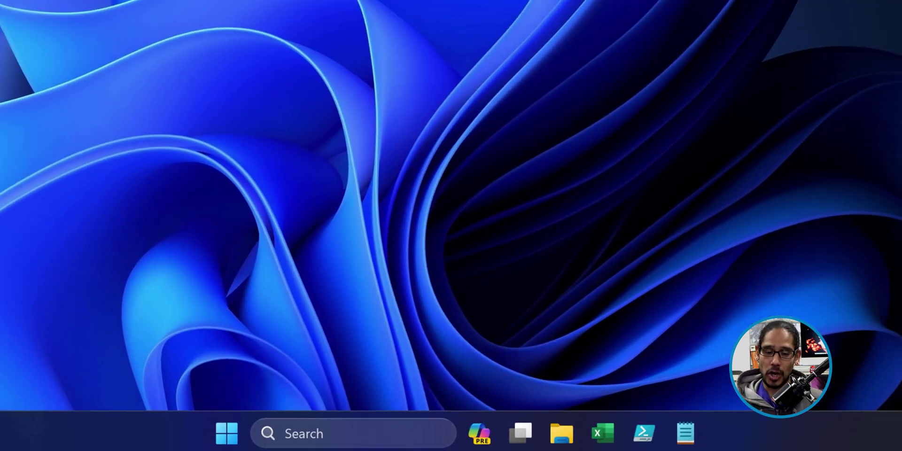
- Switch to File Explorer, go to %localappdata%, and open the Packages folder
{"action": "key", "text": "super"}
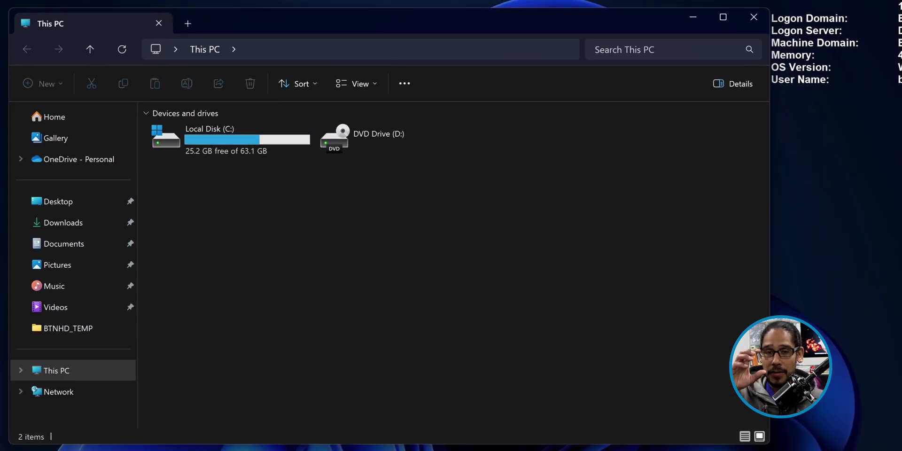
{"action": "key", "text": "alt+d"}
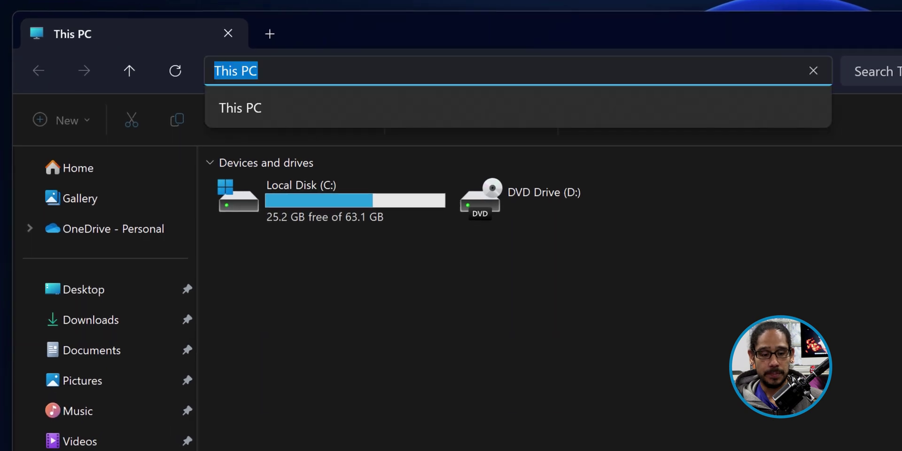
{"action": "type", "text": "%localappdata%"}
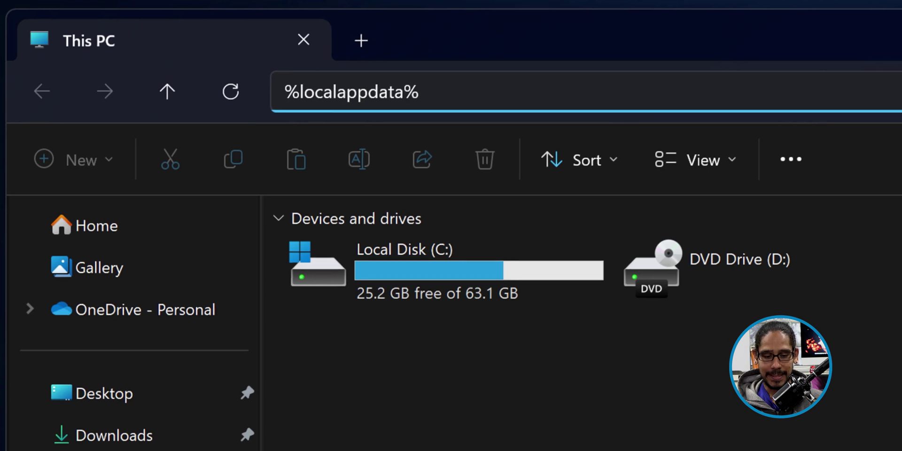
{"action": "key", "text": "Return"}
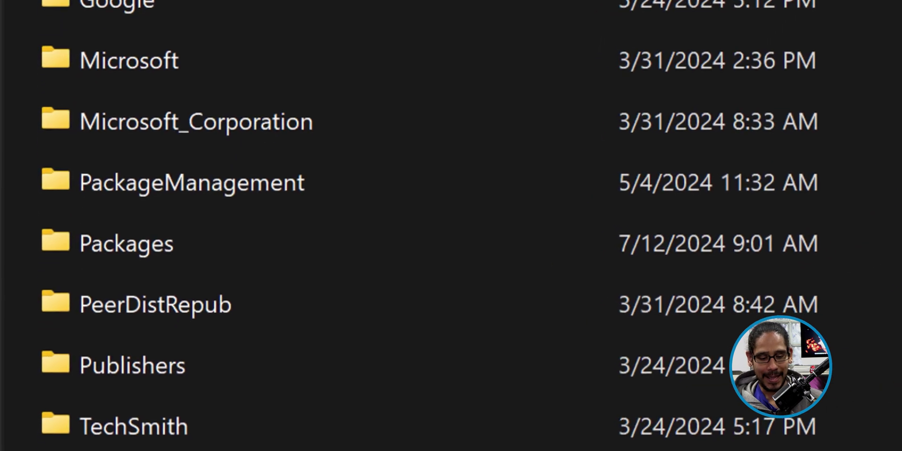
{"action": "double_click", "coordinate": [106, 276]}
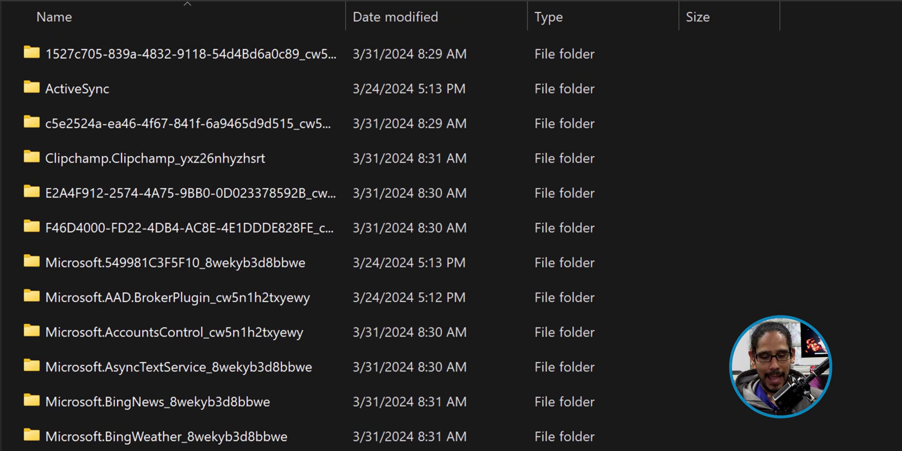
- Find the Microsoft.Windows.StartMenuExperienceHost_cw5n1h2txyewy folder, open its contents, and select the start2.bin file
{"action": "scroll", "coordinate": [329, 234], "scroll_direction": "down", "scroll_amount": 15}
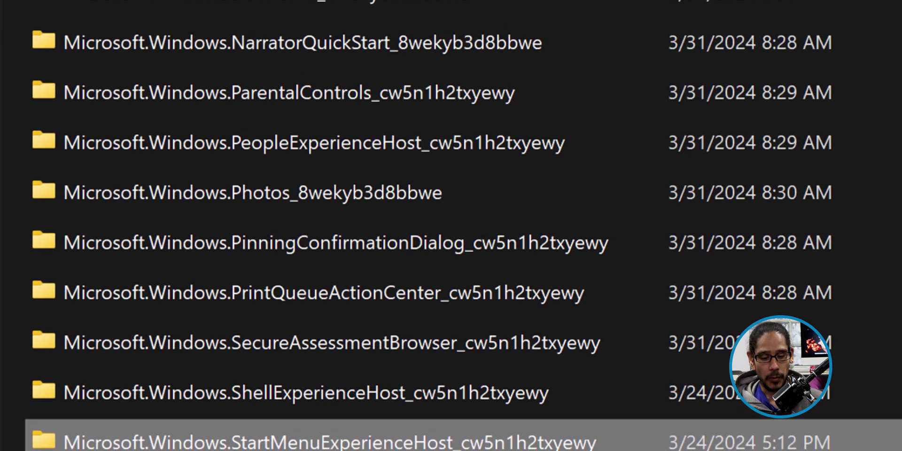
{"action": "key", "text": "Return"}
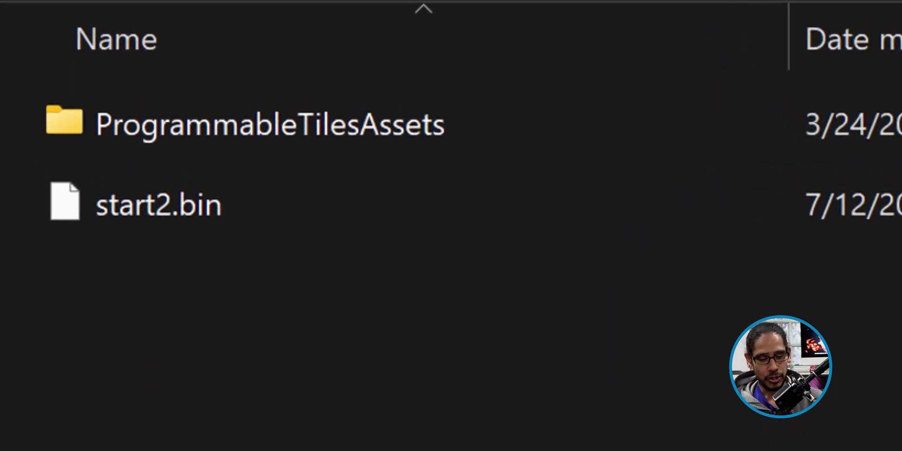
{"action": "left_click", "coordinate": [158, 204]}
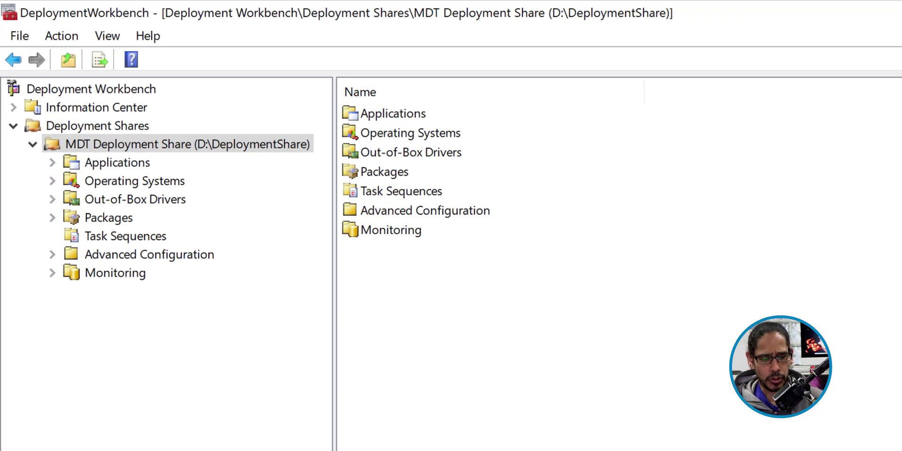
- In Deployment Workbench, create a new application with source files in the MDT share, named Install - Windows 11 Start Menu
{"action": "left_click", "coordinate": [117, 162]}
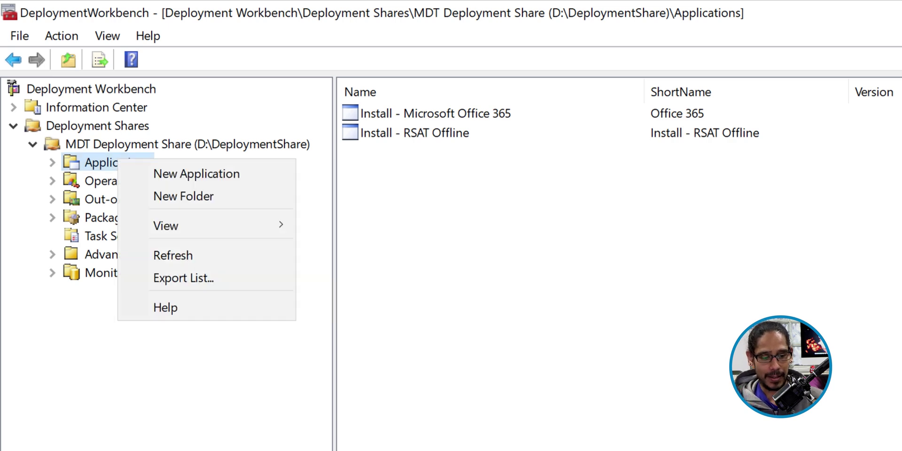
{"action": "left_click", "coordinate": [197, 174]}
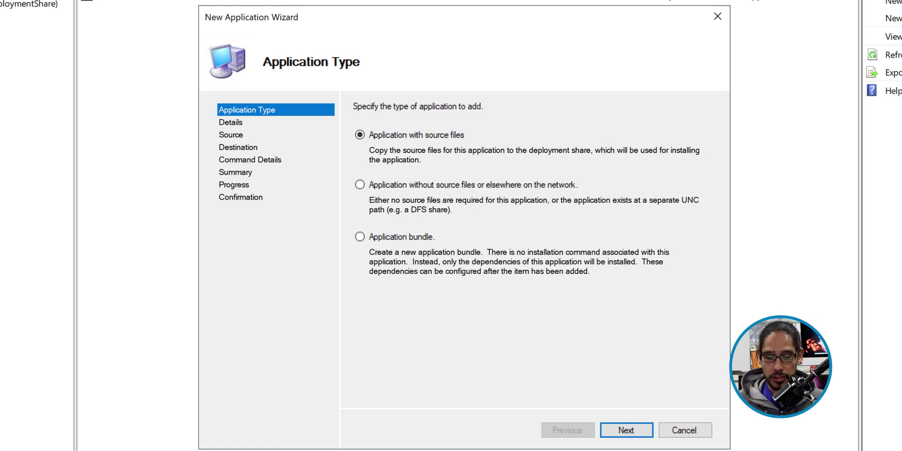
{"action": "key", "text": "Return"}
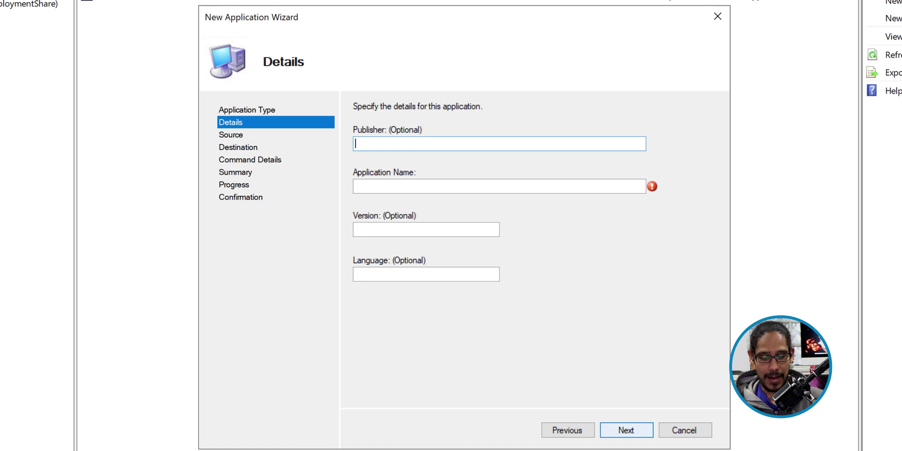
{"action": "key", "text": "Tab"}
{"action": "key", "text": "ctrl+v"}
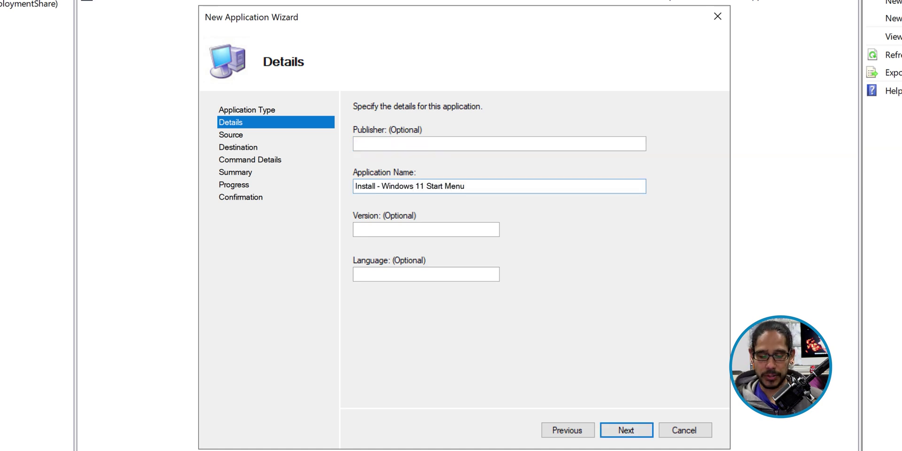
{"action": "key", "text": "Return"}
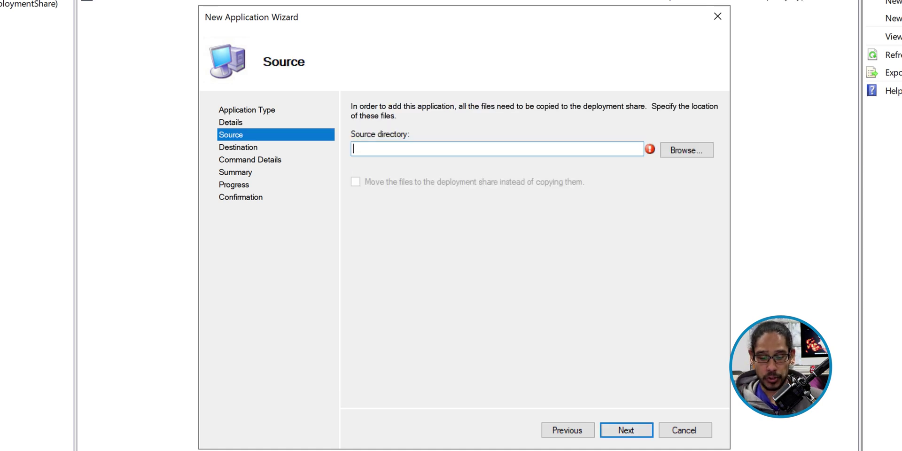
- Set the source directory to the desktop's Install-Win11StartMenu folder and keep the proposed destination directory name
{"action": "key", "text": "ctrl+v"}
{"action": "key", "text": "Tab"}
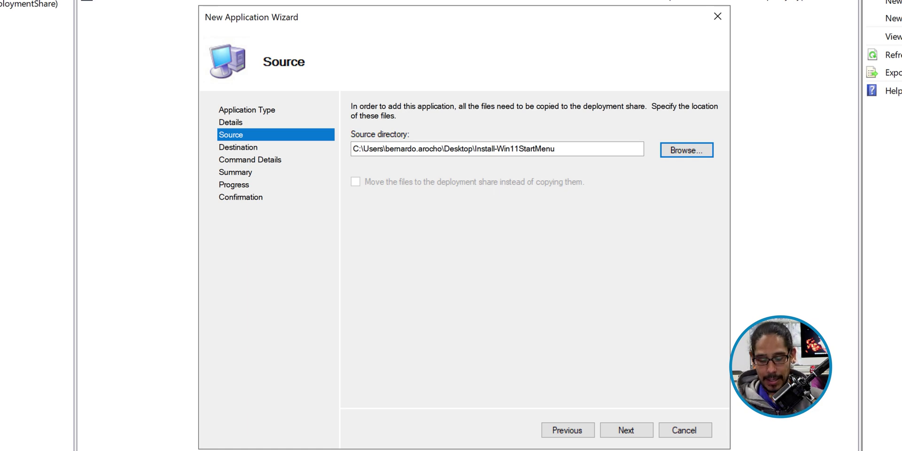
{"action": "key", "text": "Return"}
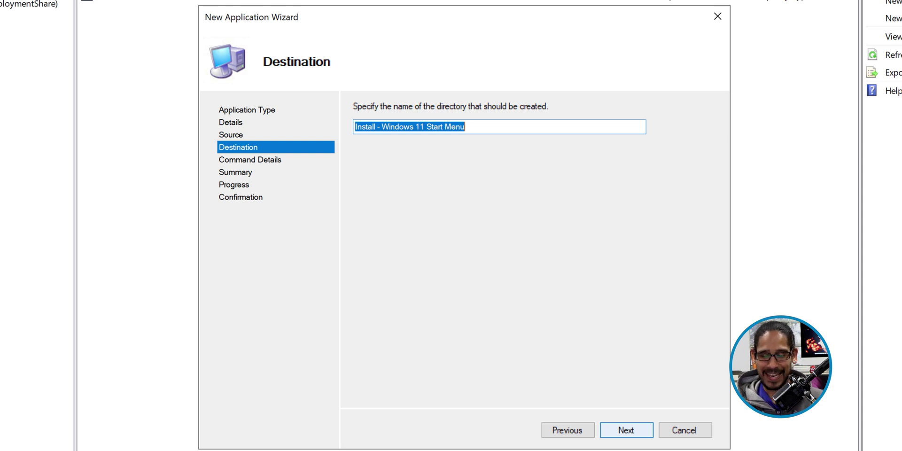
{"action": "key", "text": "Return"}
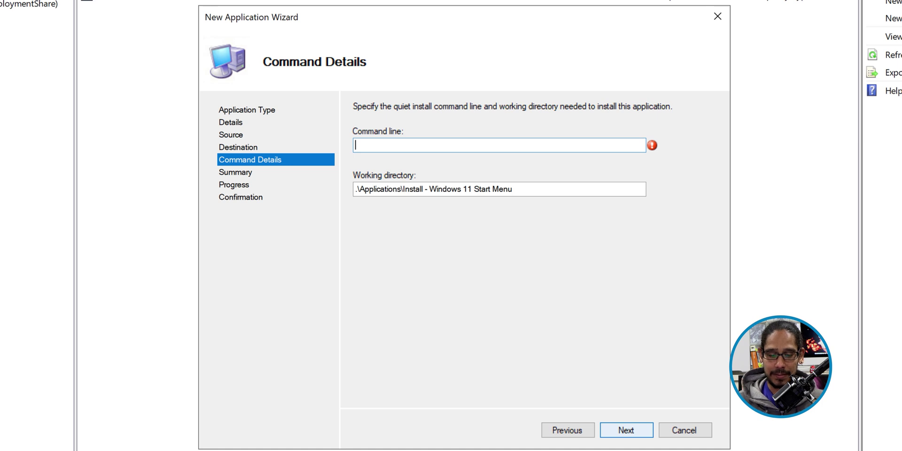
- Set the command line to powershell.exe -executionpolicy bypass -file Install-Win11StartMenu.ps1 and complete the application import
{"action": "key", "text": "ctrl+v"}
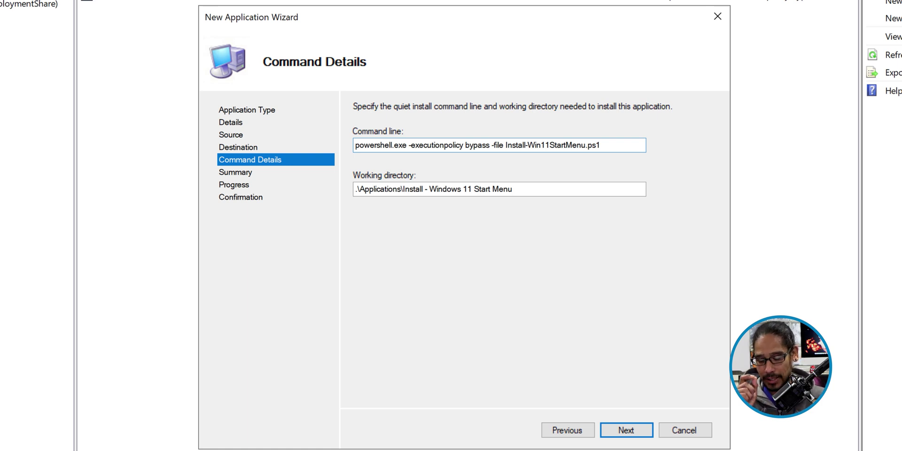
{"action": "key", "text": "Return"}
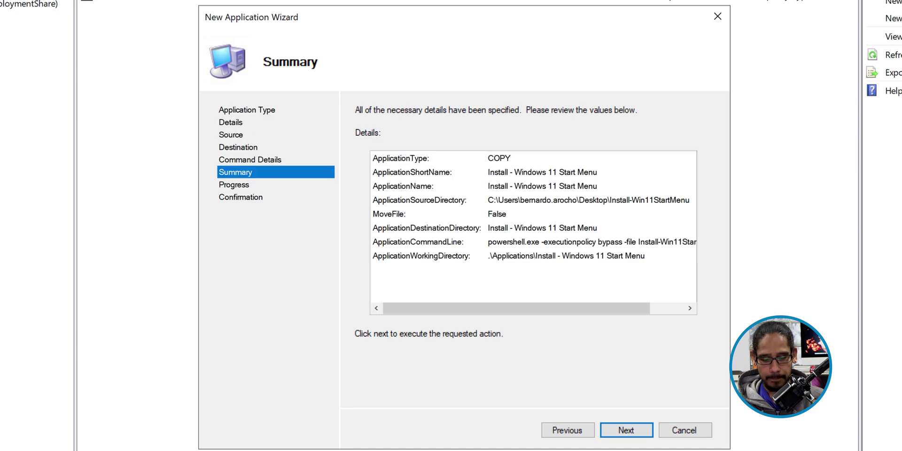
{"action": "key", "text": "Return"}
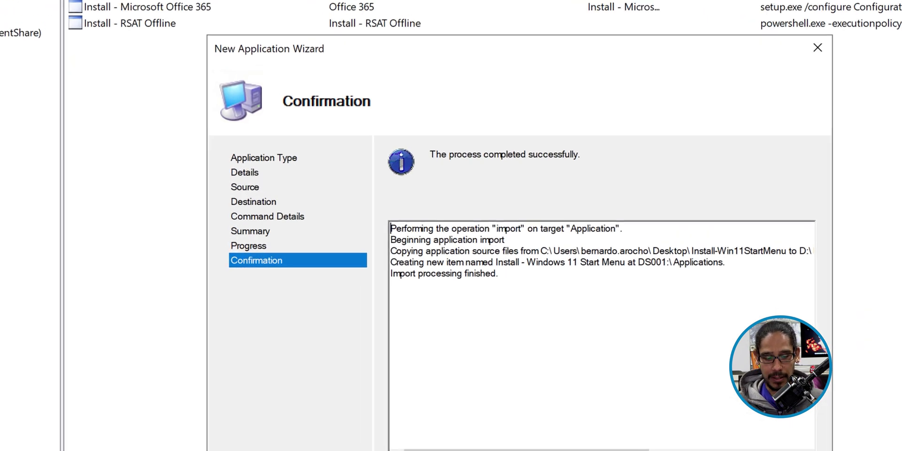
{"action": "key", "text": "Return"}
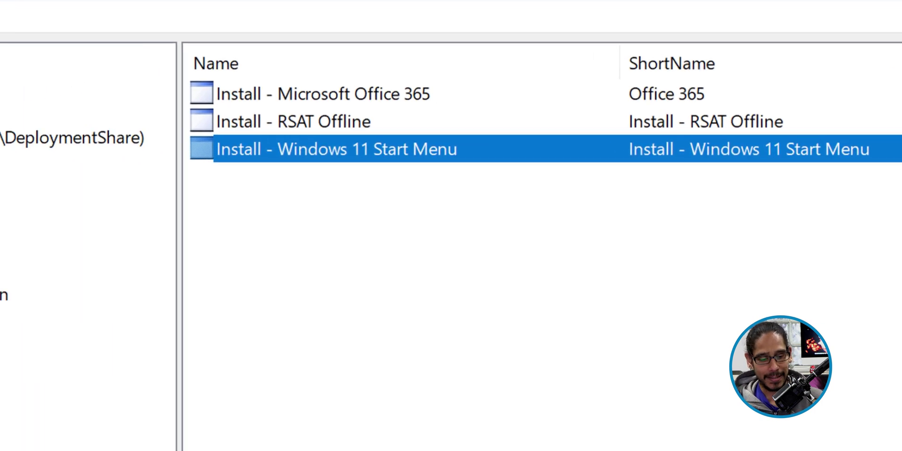
- Open the properties of the BTNHD Windows 11 TS task sequence and display its sequence of steps
{"action": "left_click", "coordinate": [173, 221]}
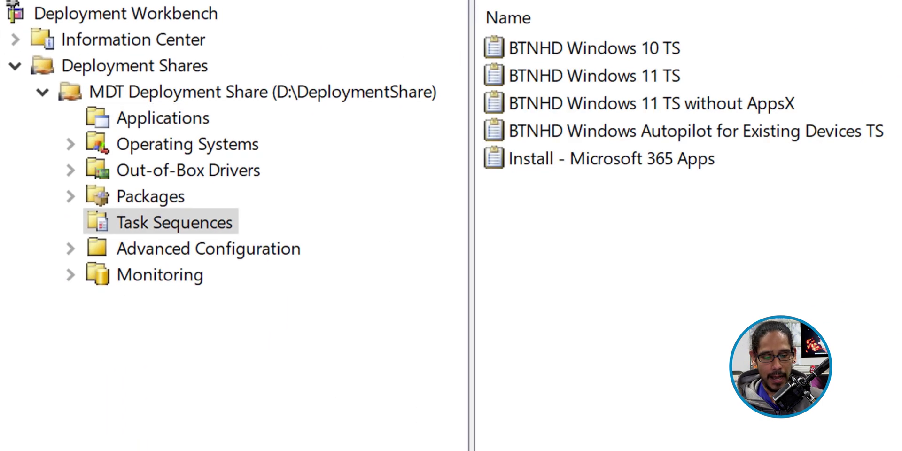
{"action": "left_click", "coordinate": [149, 135]}
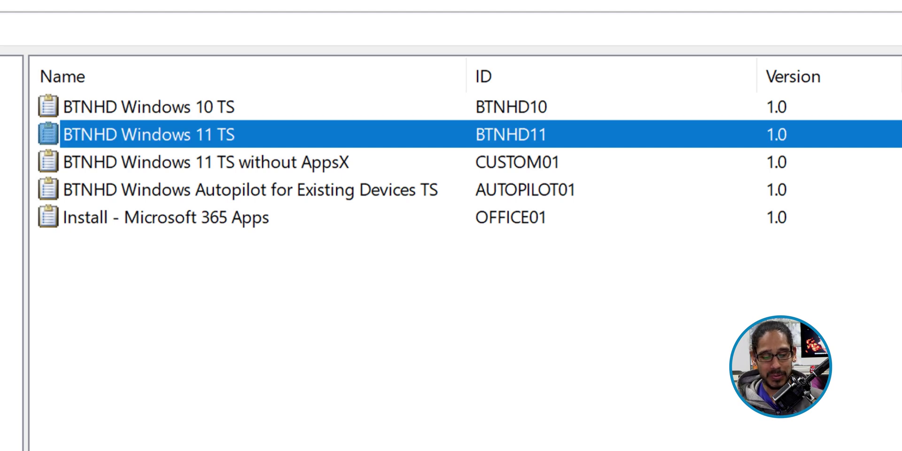
{"action": "key", "text": "Return"}
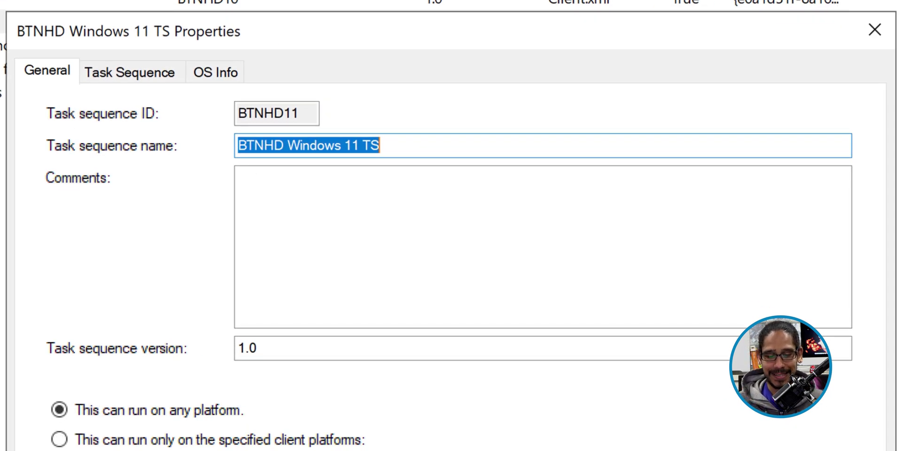
{"action": "key", "text": "ctrl+Tab"}
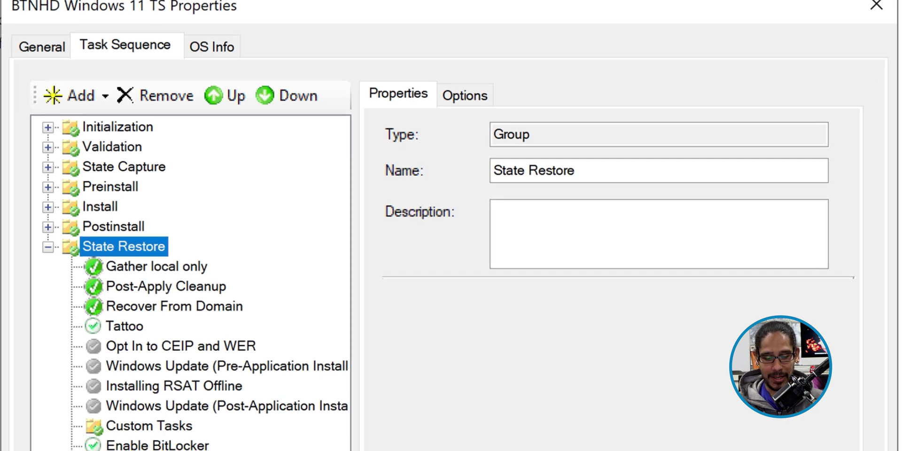
- Add an Install Application step to the Custom Tasks group under State Restore
{"action": "left_click", "coordinate": [153, 446]}
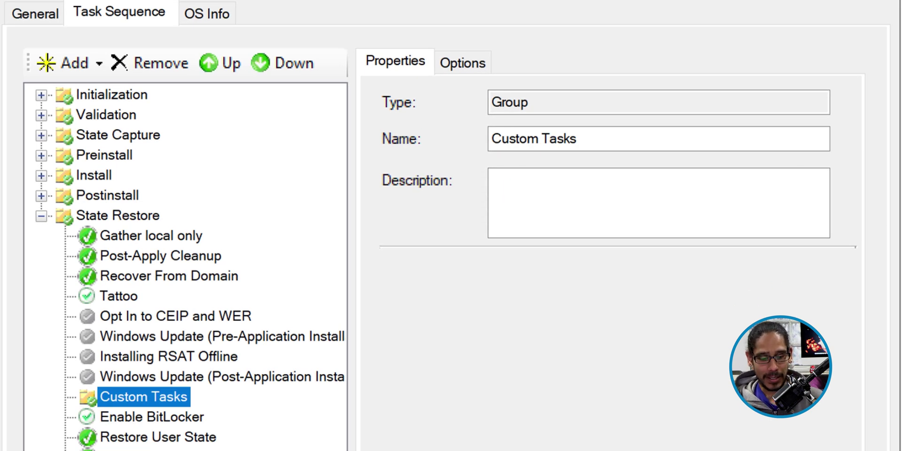
{"action": "left_click", "coordinate": [71, 62]}
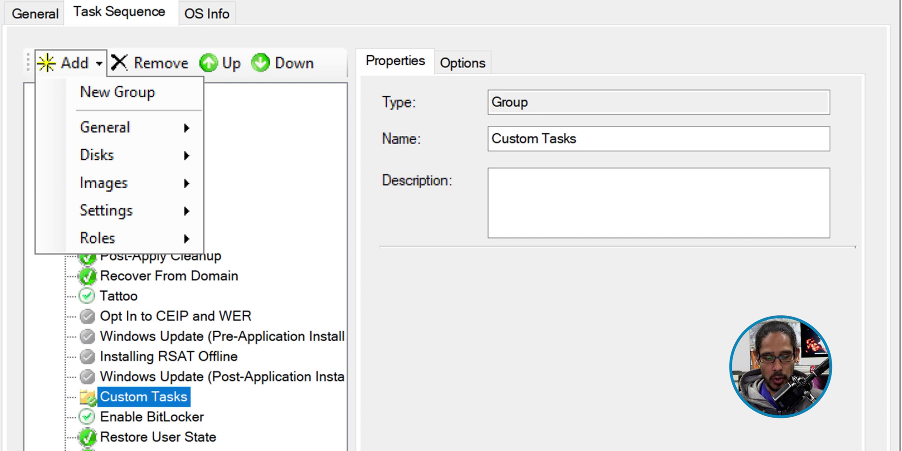
{"action": "mouse_move", "coordinate": [105, 127]}
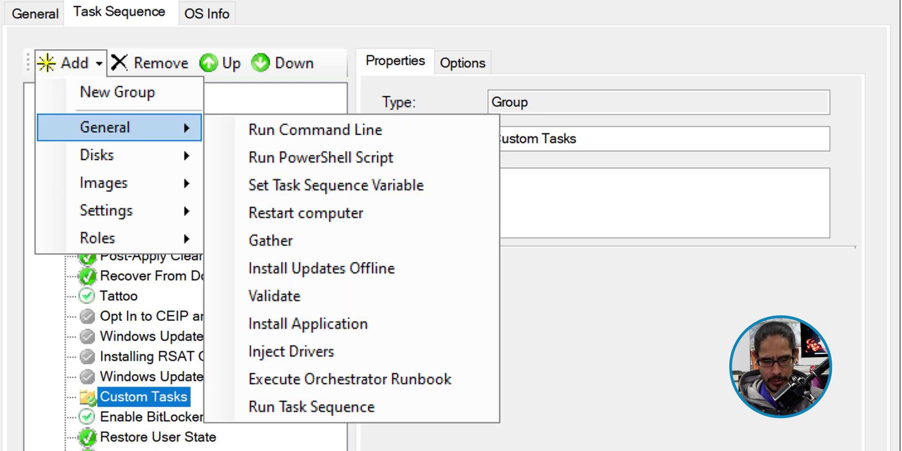
{"action": "left_click", "coordinate": [307, 324]}
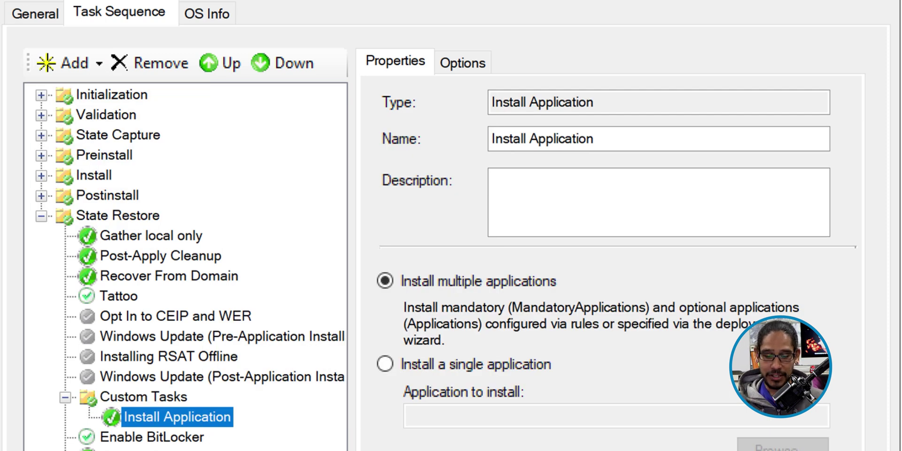
- Name the step Install Windows 11 Start Menu, set it to install the single application Install - Windows 11 Start Menu, and save the task sequence
{"action": "double_click", "coordinate": [561, 139]}
{"action": "type", "text": "Windows 11 Start Menu"}
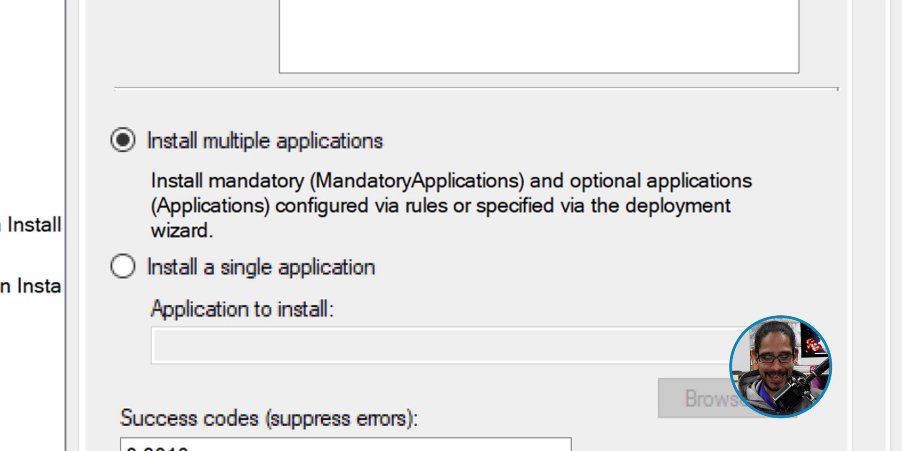
{"action": "left_click", "coordinate": [385, 363]}
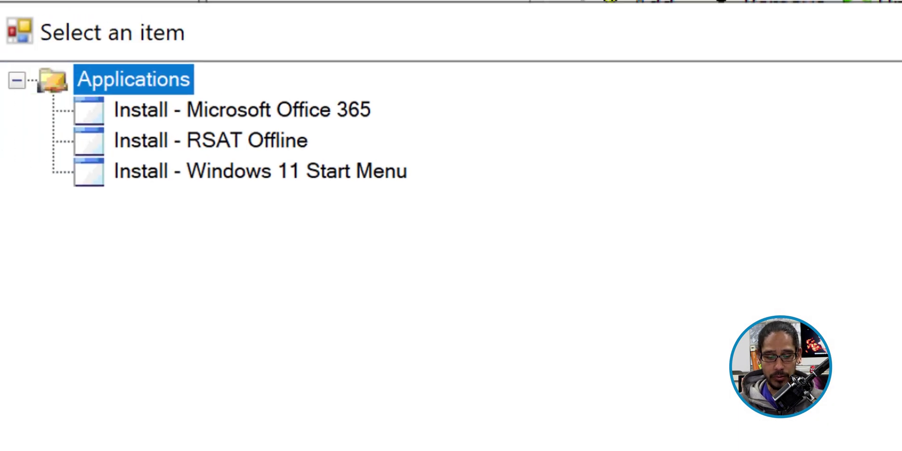
{"action": "left_click", "coordinate": [281, 177]}
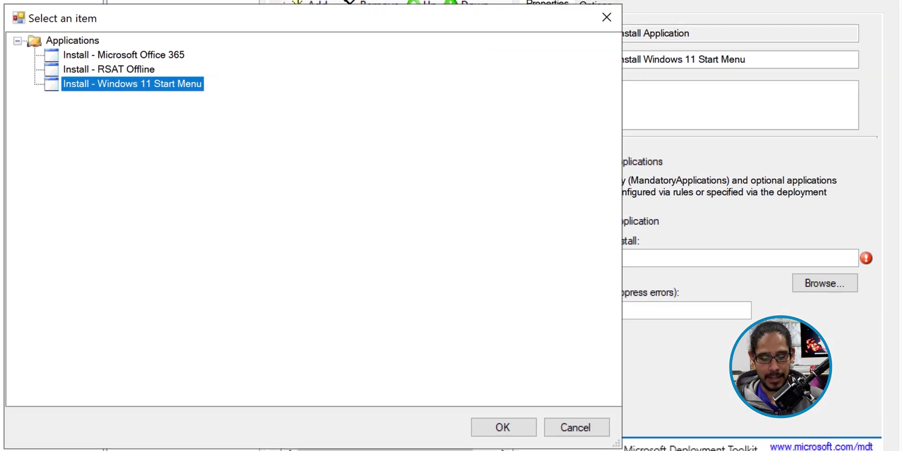
{"action": "key", "text": "Return"}
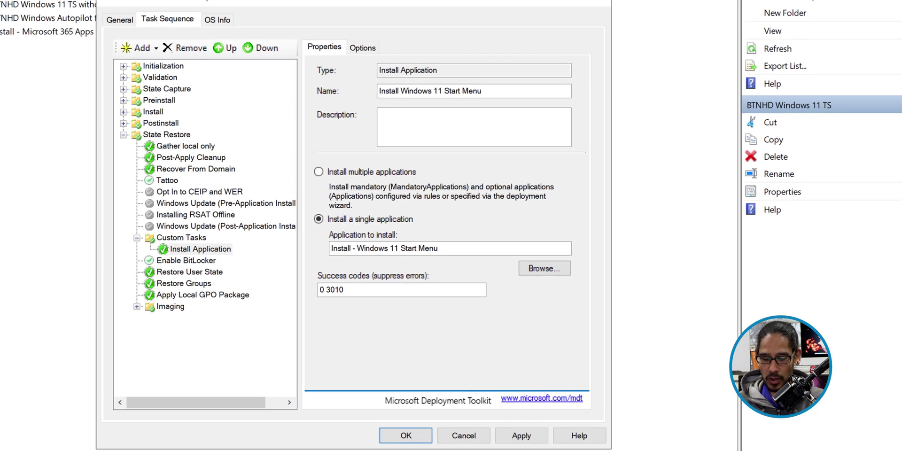
{"action": "key", "text": "alt+a"}
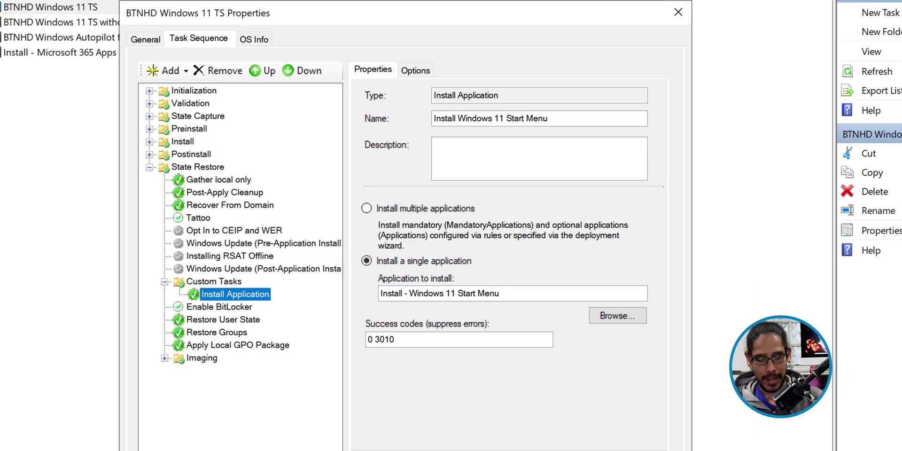
{"action": "key", "text": "Return"}
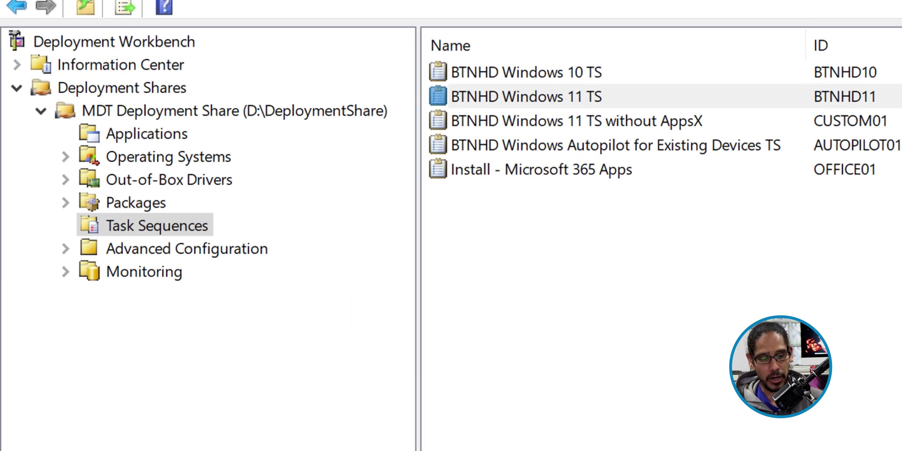
- Update the MDT deployment share using the option to optimize the boot image updating process
{"action": "left_click", "coordinate": [235, 111]}
{"action": "right_click", "coordinate": [207, 110]}
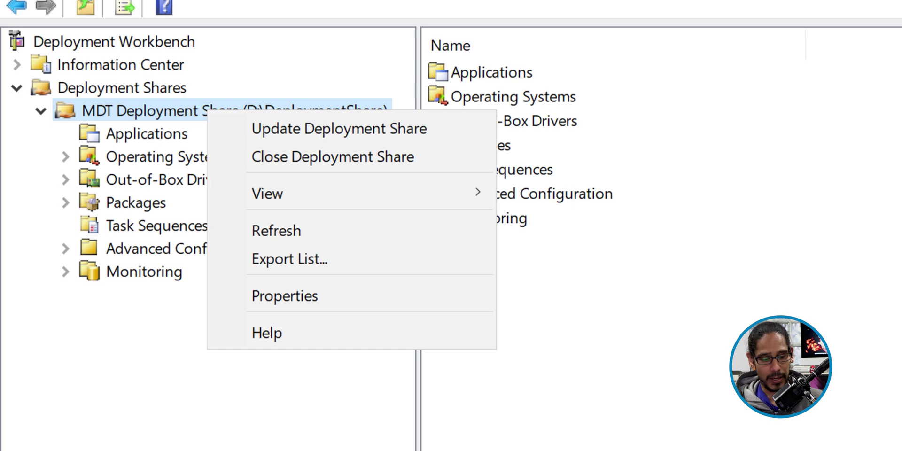
{"action": "left_click", "coordinate": [339, 129]}
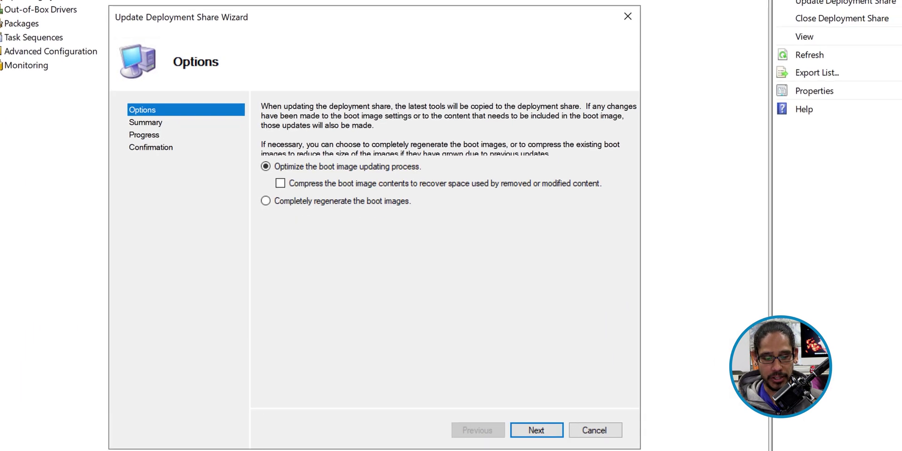
{"action": "key", "text": "Return"}
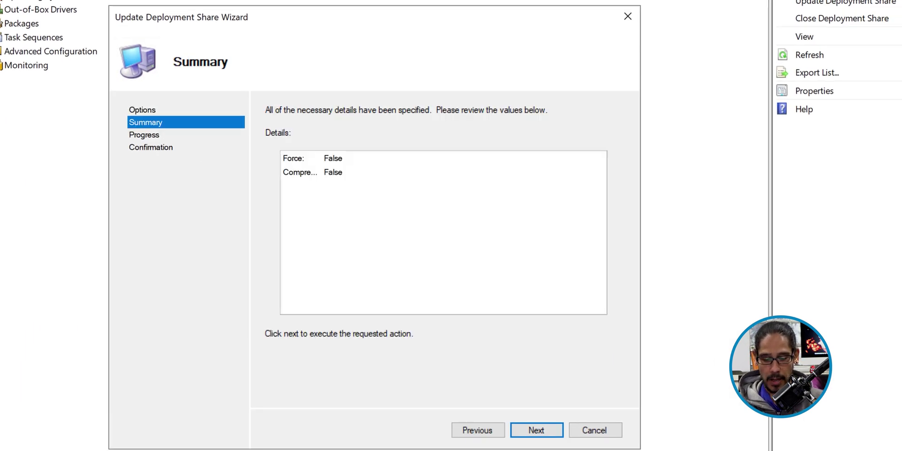
{"action": "key", "text": "Return"}
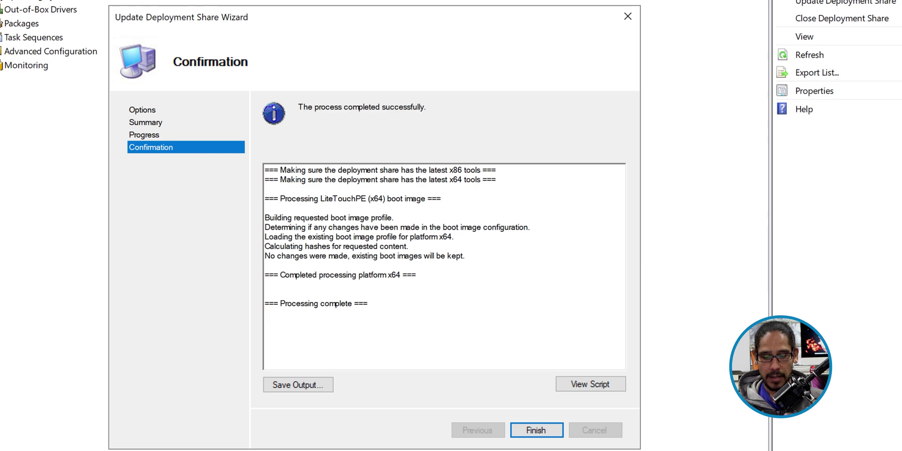
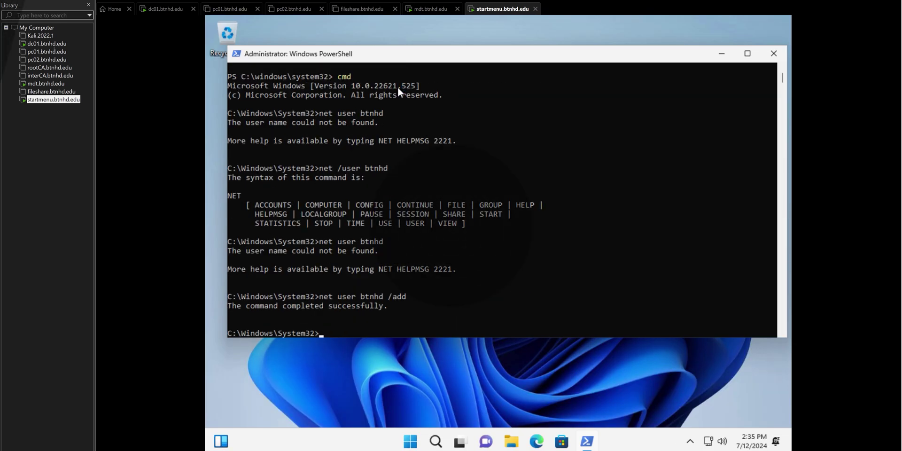
- Exit the command prompt and PowerShell sessions in the startmenu.btnhd.edu virtual machine
{"action": "type", "text": "exit"}
{"action": "key", "text": "Return"}
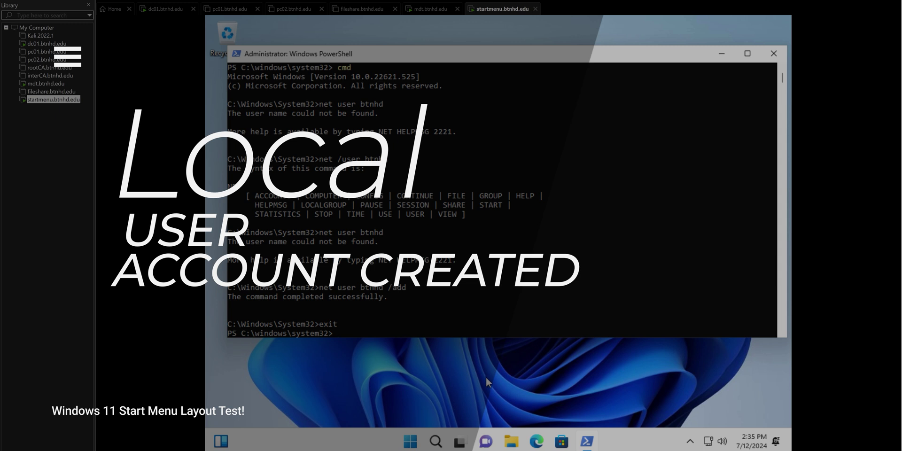
{"action": "type", "text": "exit"}
{"action": "key", "text": "Return"}
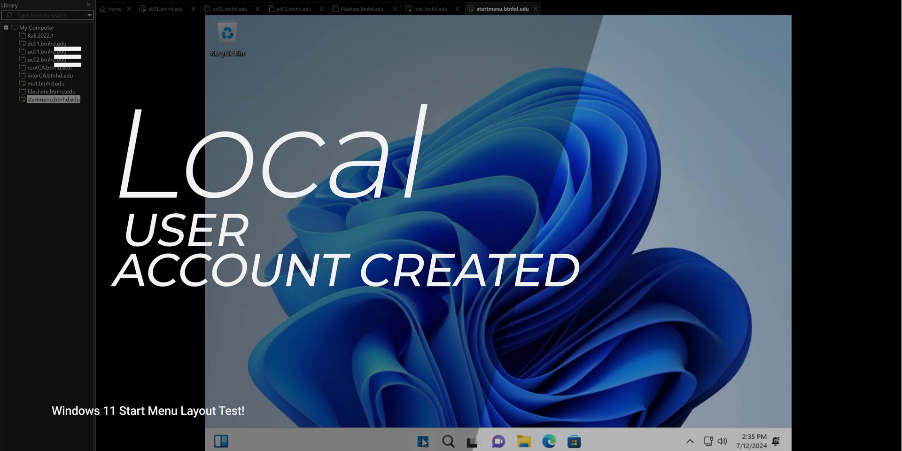
- Sign the Administrator account out of Windows 11
{"action": "left_click", "coordinate": [423, 440]}
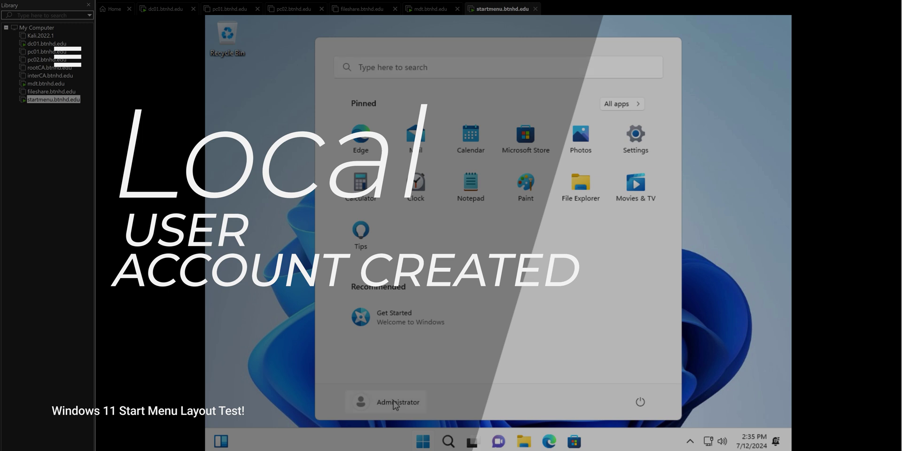
{"action": "left_click", "coordinate": [364, 404]}
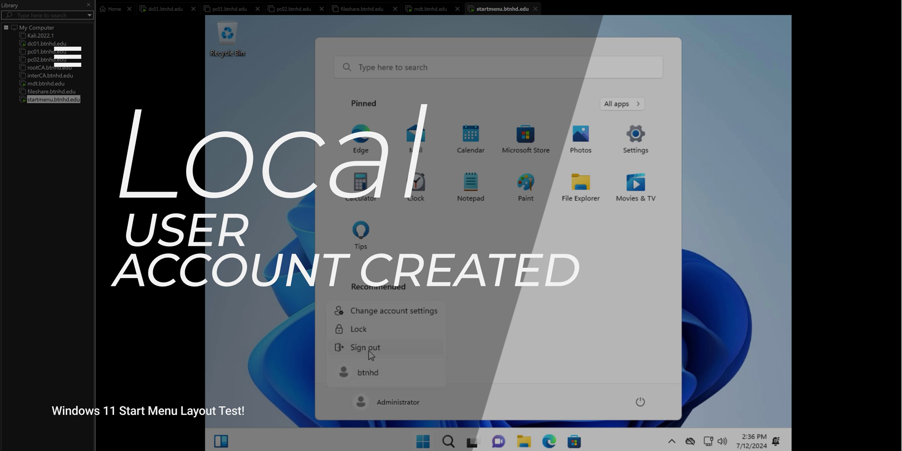
{"action": "key", "text": "Escape"}
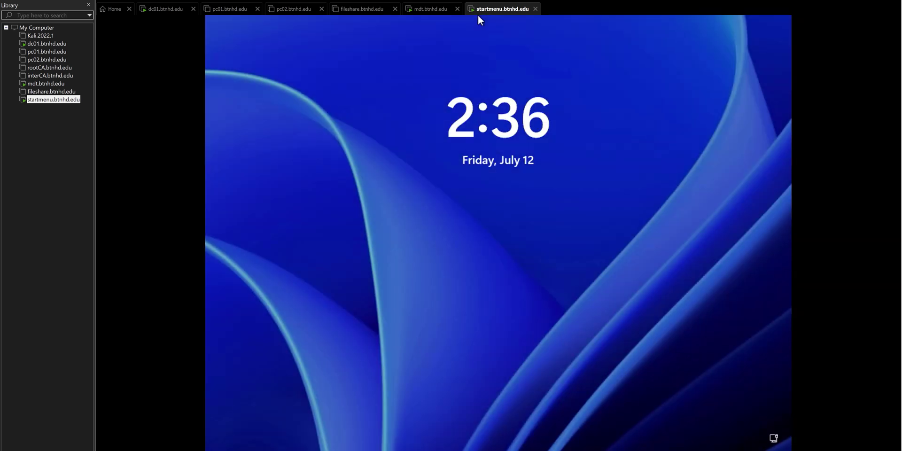
- Sign in to Windows 11 with the local btnhd account and open the Start menu to check its pinned layout
{"action": "left_click", "coordinate": [479, 16]}
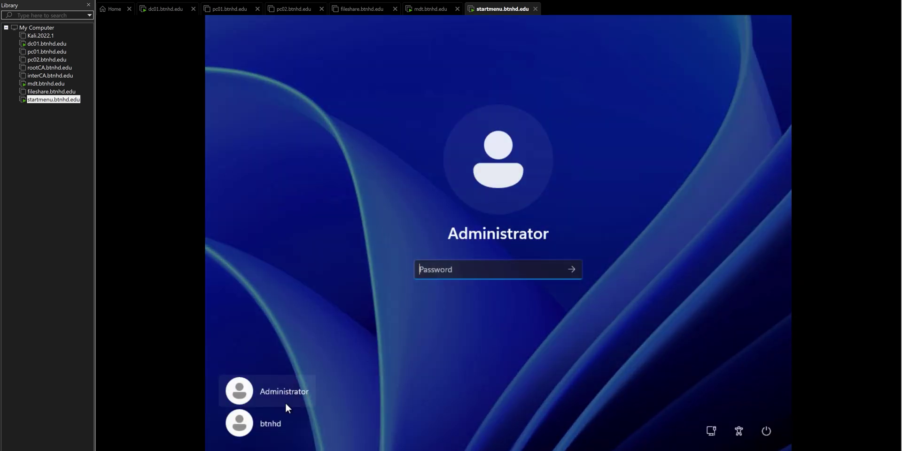
{"action": "left_click", "coordinate": [274, 418]}
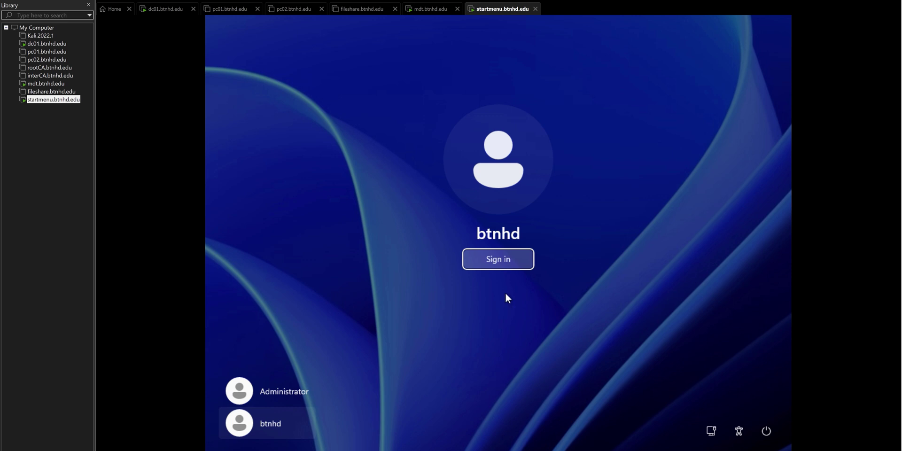
{"action": "left_click", "coordinate": [497, 266]}
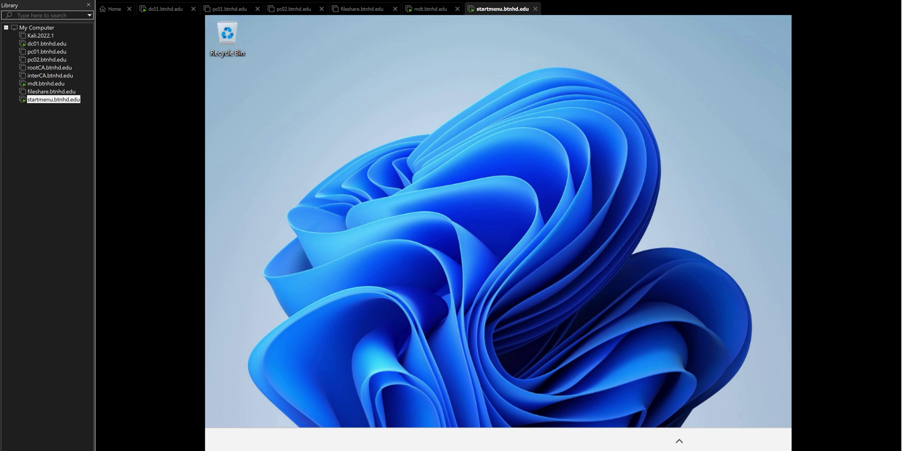
{"action": "key", "text": "super"}
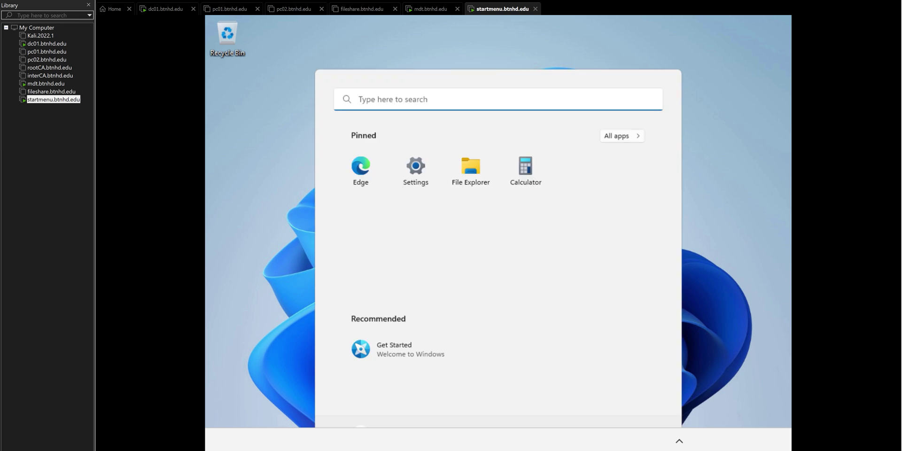